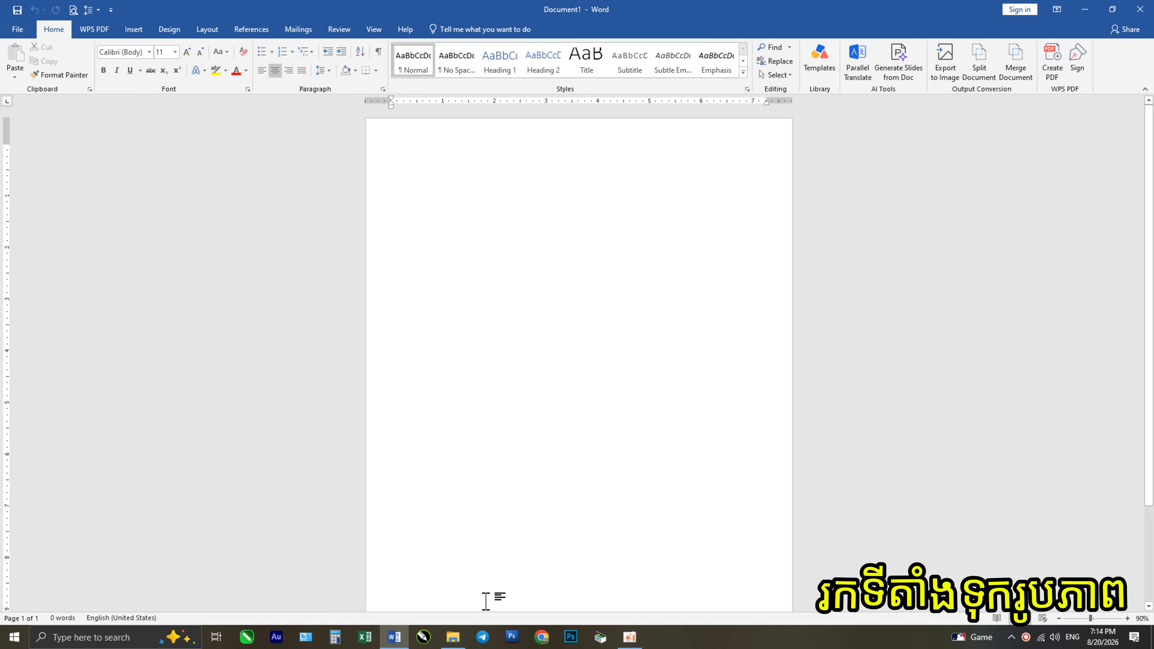
Step: Place the green triangle picture photo_2026-08-20_15-53-19 (2) from the Downloads folder in the Word document, and delete it again
{"action": "left_click", "coordinate": [453, 637]}
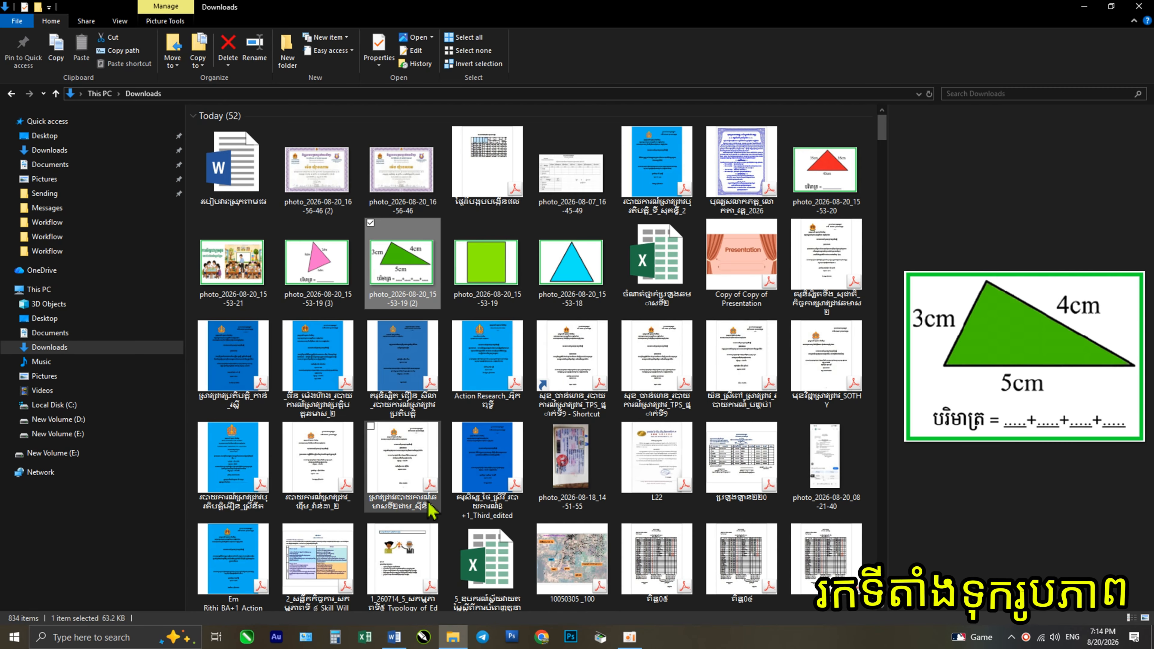
{"action": "left_click_drag", "start_coordinate": [391, 246], "coordinate": [538, 342]}
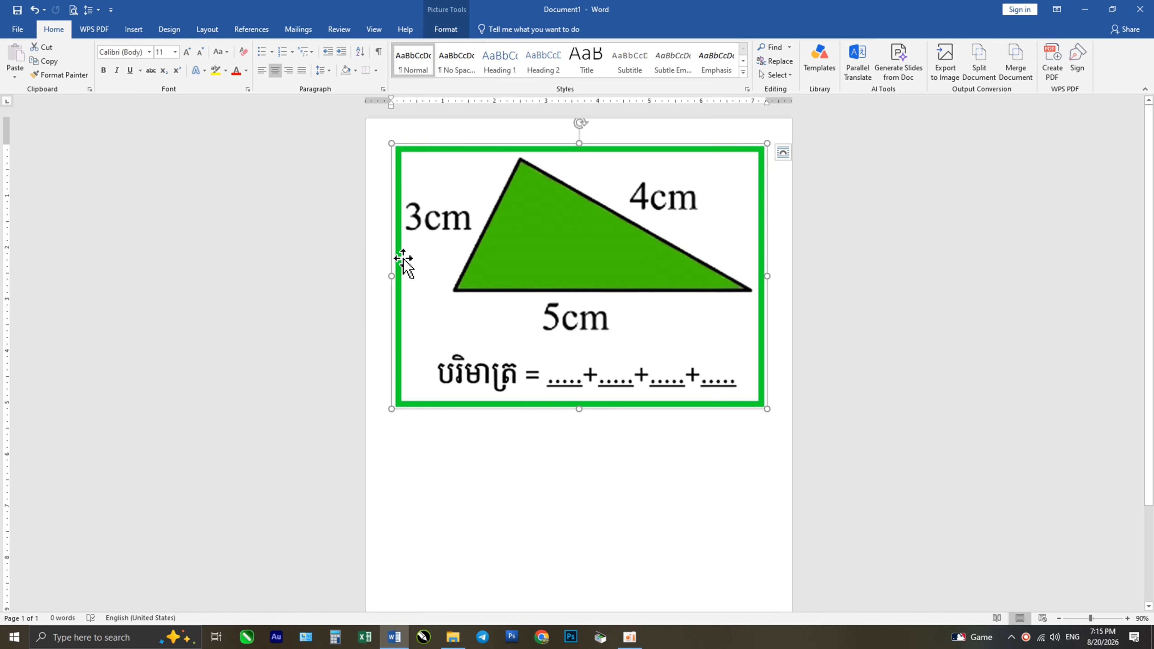
{"action": "key", "text": "Delete"}
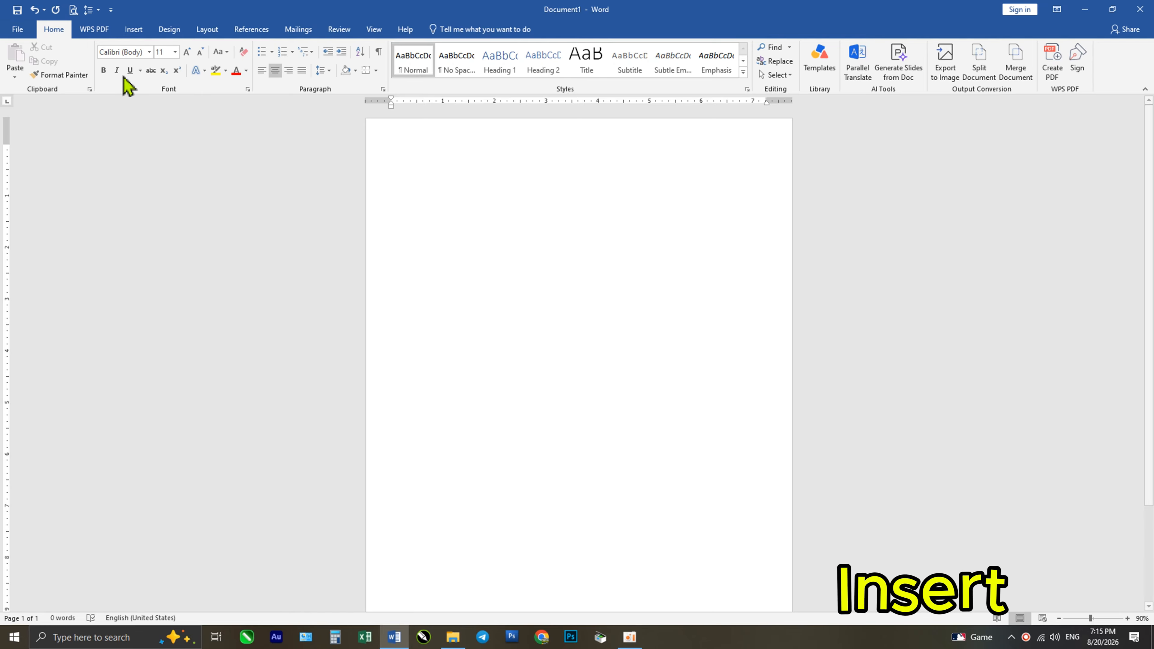
Step: Insert the red triangle picture photo_2026-08-20_15-53-20 from the Downloads folder into the document
{"action": "left_click", "coordinate": [135, 33]}
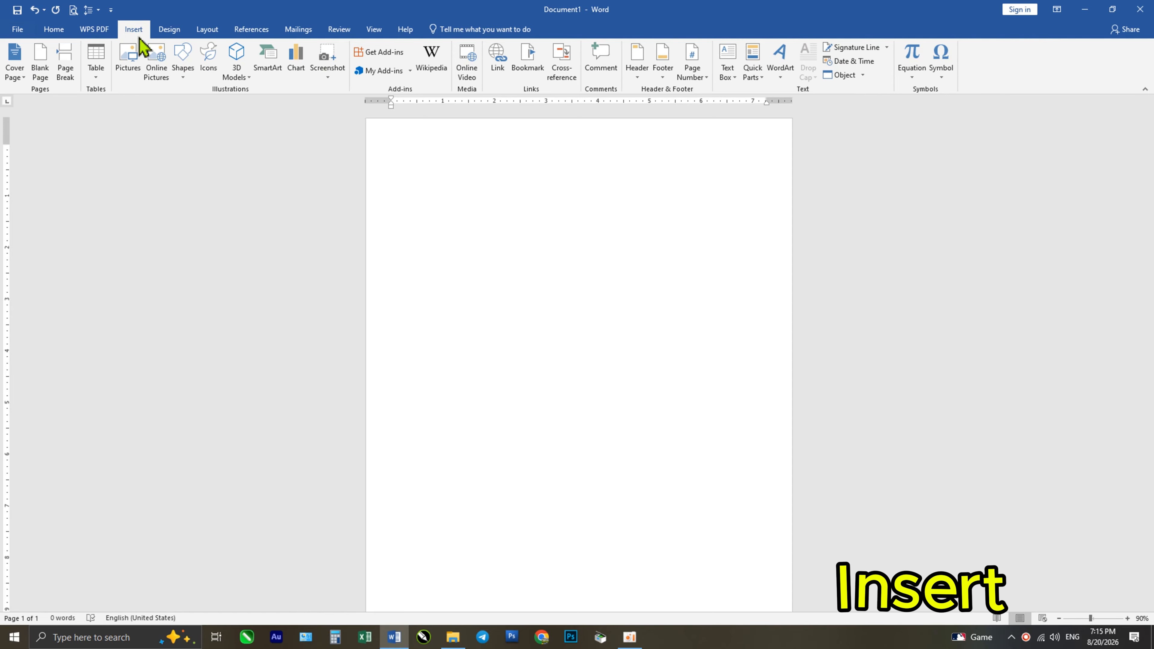
{"action": "left_click", "coordinate": [119, 69]}
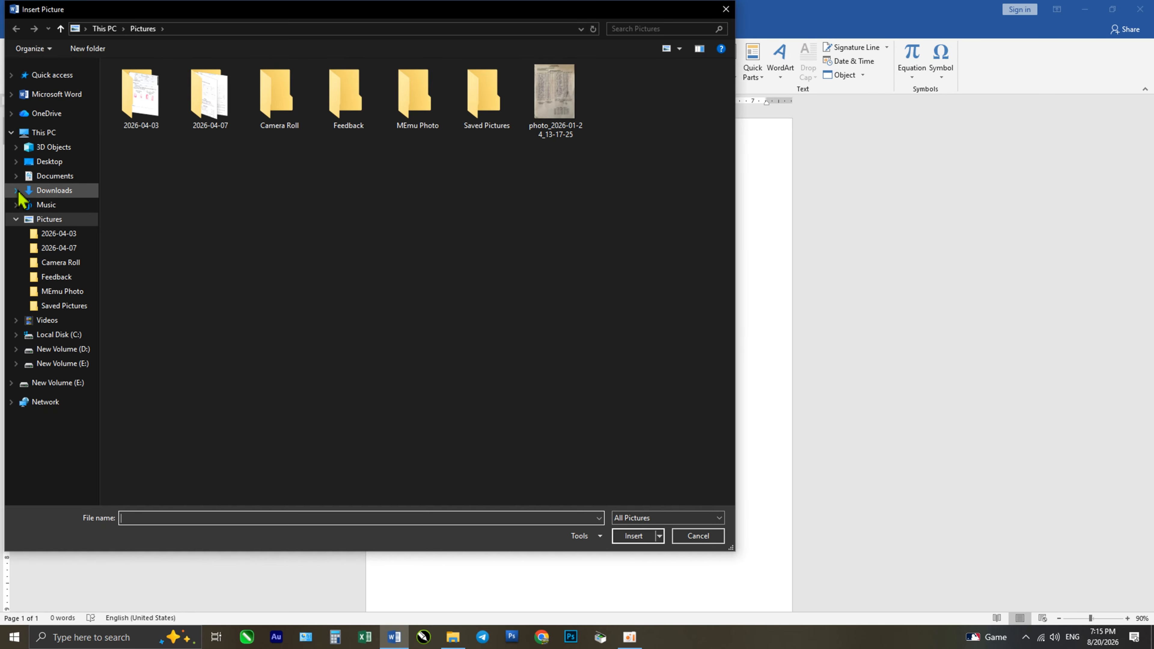
{"action": "left_click", "coordinate": [36, 196]}
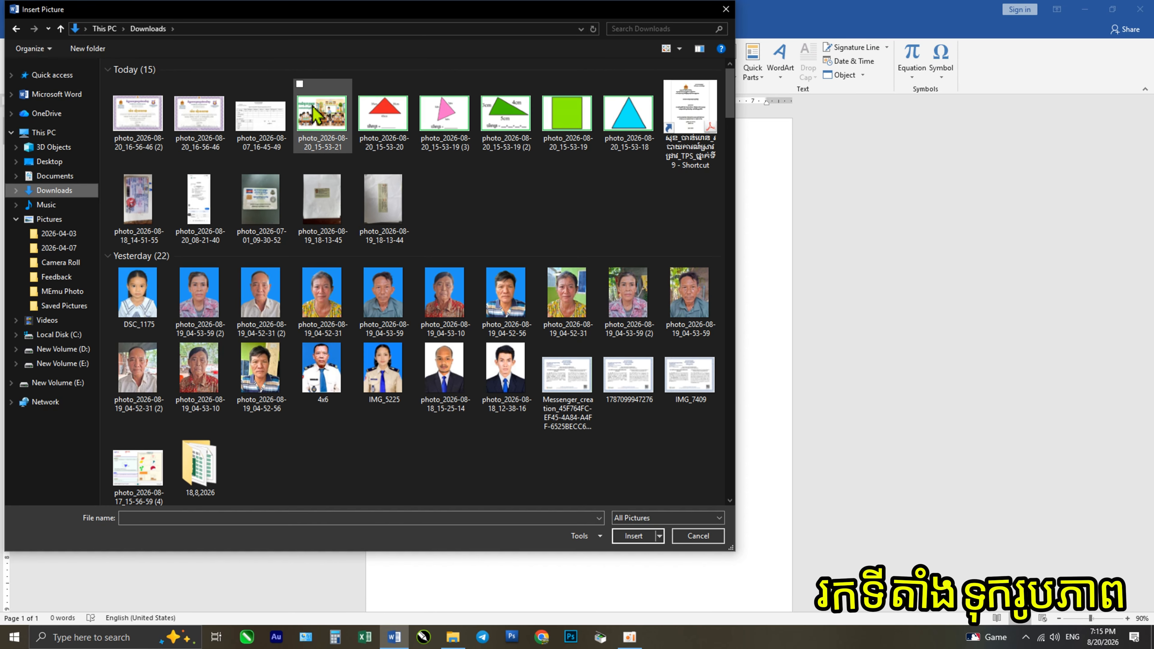
{"action": "left_click", "coordinate": [360, 125]}
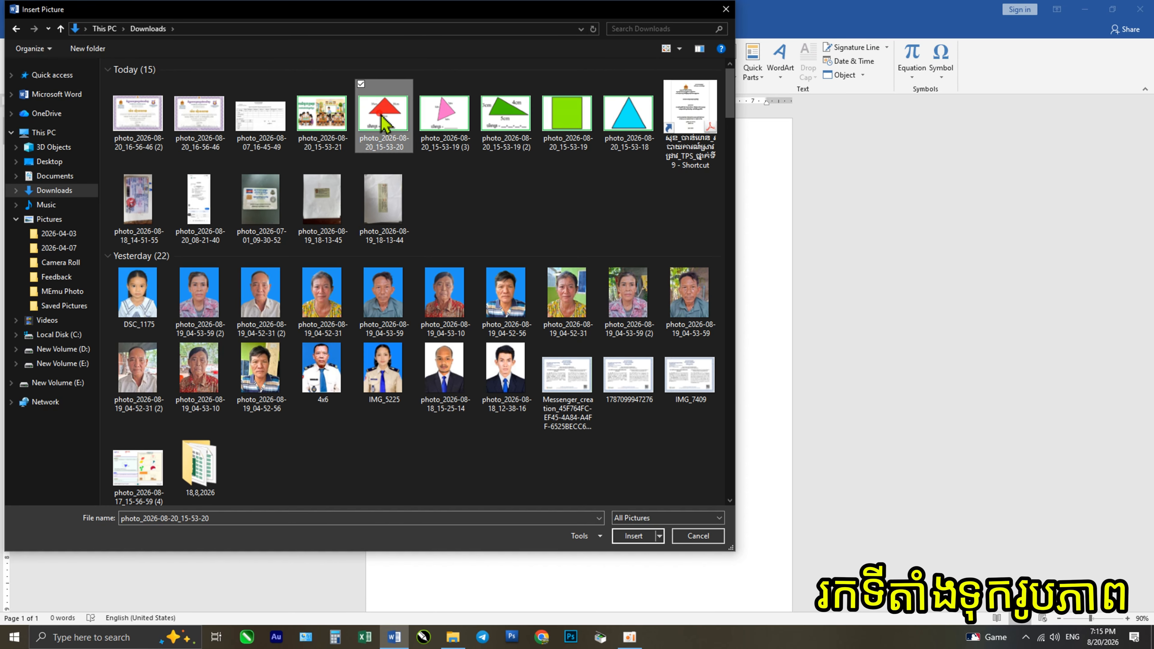
{"action": "left_click", "coordinate": [634, 537]}
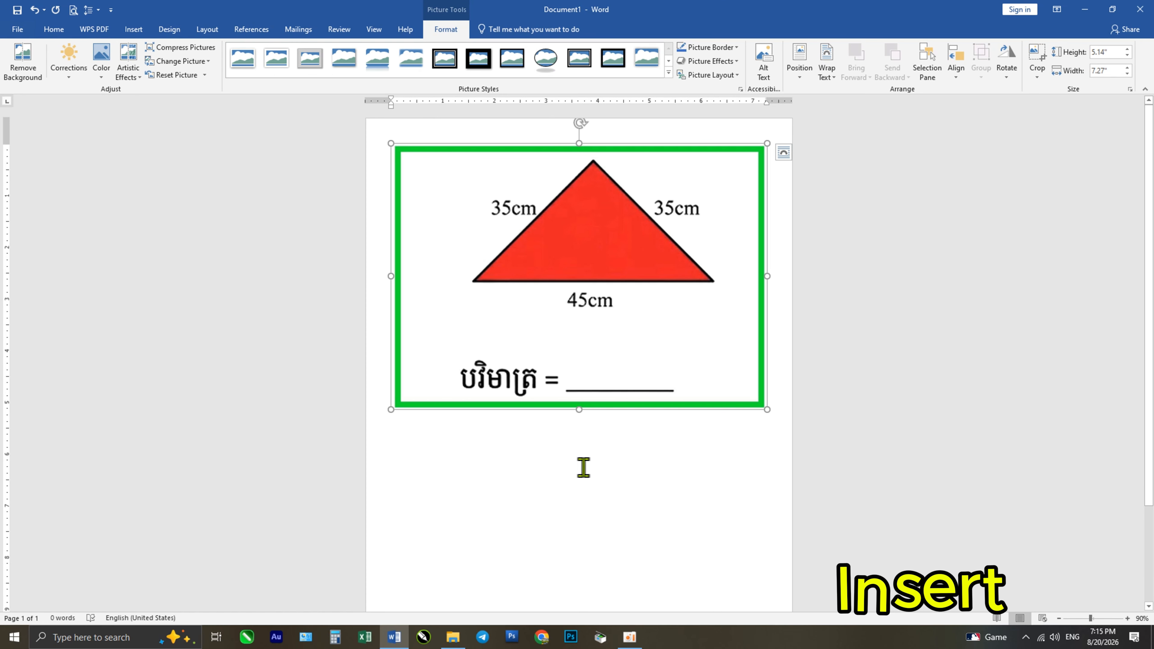
Step: Set the red triangle picture's text wrapping to In Front of Text
{"action": "left_click", "coordinate": [639, 271]}
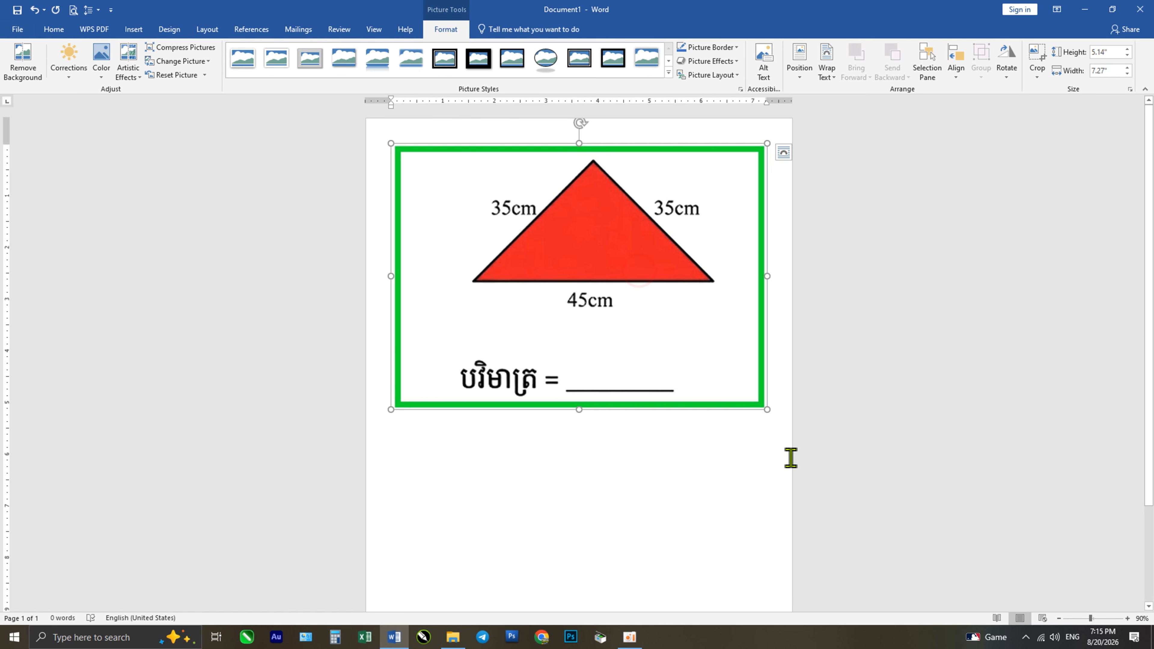
{"action": "mouse_move", "coordinate": [596, 264]}
{"action": "left_mouse_down"}
{"action": "mouse_move", "coordinate": [666, 295]}
{"action": "mouse_move", "coordinate": [591, 295]}
{"action": "left_mouse_up"}
{"action": "left_click", "coordinate": [995, 392]}
{"action": "left_click", "coordinate": [554, 261]}
{"action": "left_click", "coordinate": [784, 154]}
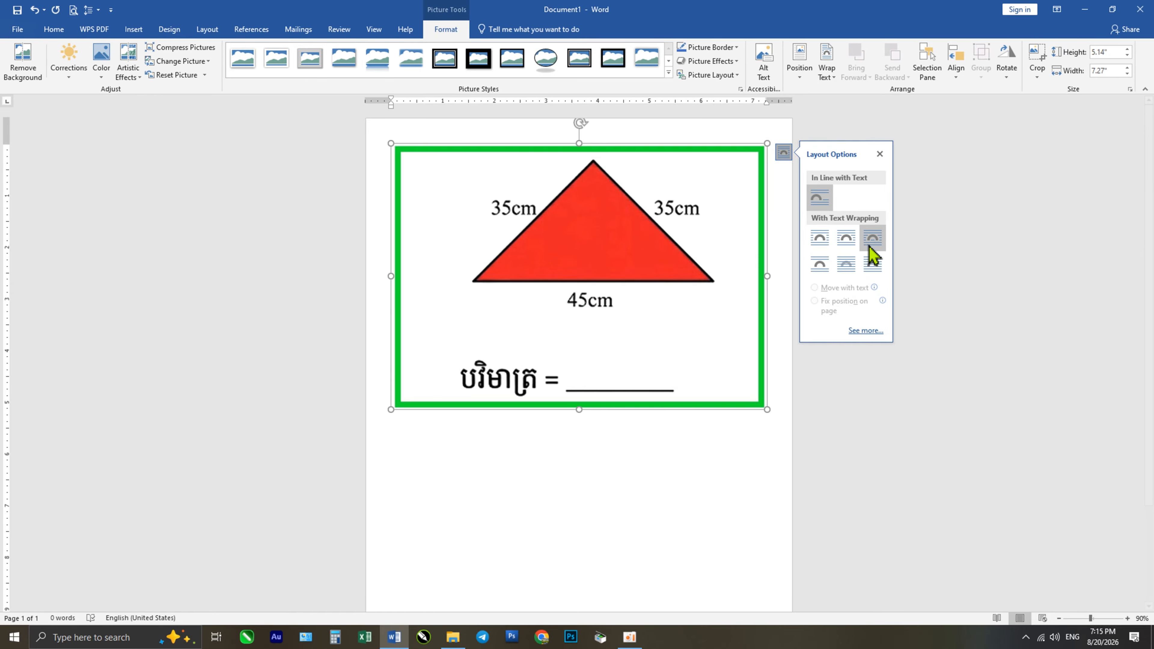
{"action": "left_click", "coordinate": [872, 265]}
Step: Move the red triangle picture slightly down the page and shrink it from its lower-right corner
{"action": "left_click_drag", "start_coordinate": [638, 199], "coordinate": [626, 245]}
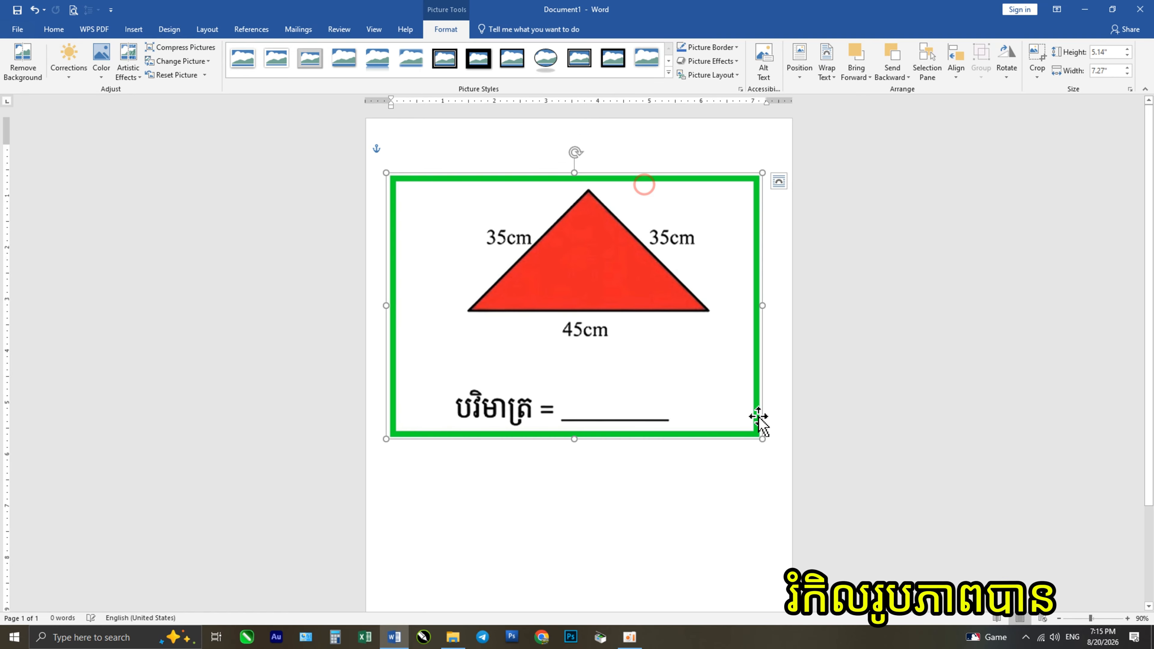
{"action": "left_click_drag", "start_coordinate": [765, 440], "coordinate": [708, 411]}
{"action": "mouse_move", "coordinate": [639, 310]}
{"action": "left_mouse_down"}
{"action": "mouse_move", "coordinate": [665, 382]}
{"action": "mouse_move", "coordinate": [660, 412]}
{"action": "mouse_move", "coordinate": [616, 323]}
{"action": "mouse_move", "coordinate": [626, 327]}
{"action": "mouse_move", "coordinate": [623, 313]}
{"action": "left_mouse_up"}
{"action": "left_click", "coordinate": [616, 225]}
{"action": "scroll", "coordinate": [611, 182], "scroll_direction": "up", "scroll_amount": 1}
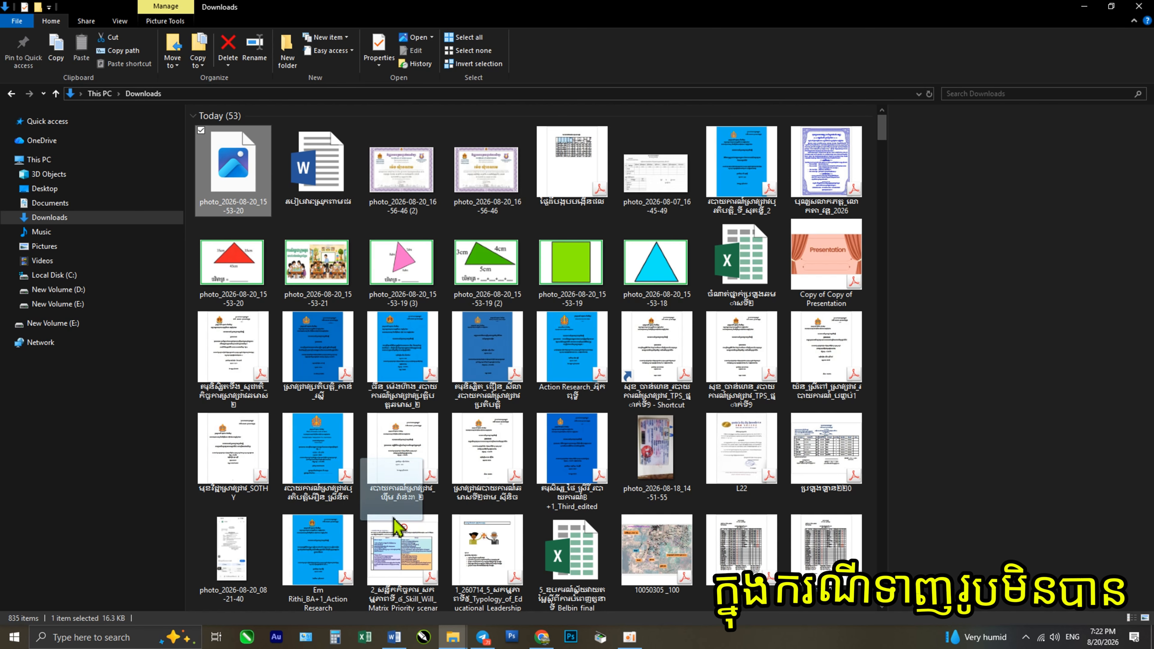
Step: Try to place the HEIC file photo_2026-08-20_15-53-20 from Downloads in the document as a picture, and delete the embedded object
{"action": "left_click_drag", "start_coordinate": [396, 528], "coordinate": [539, 191]}
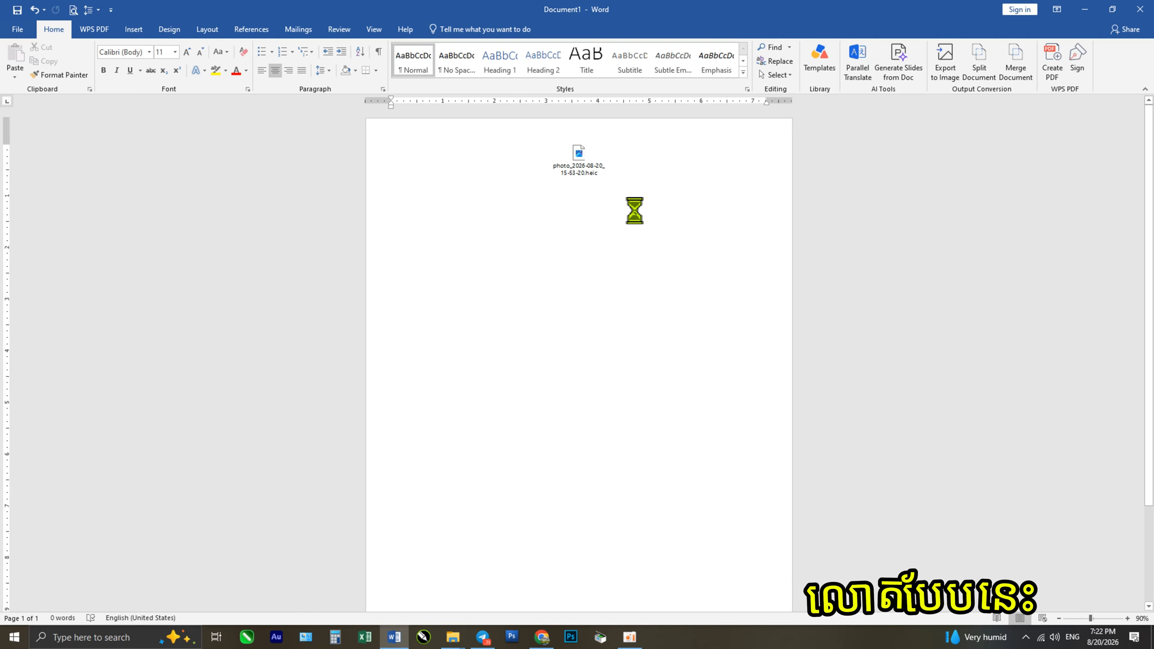
{"action": "left_click", "coordinate": [583, 178]}
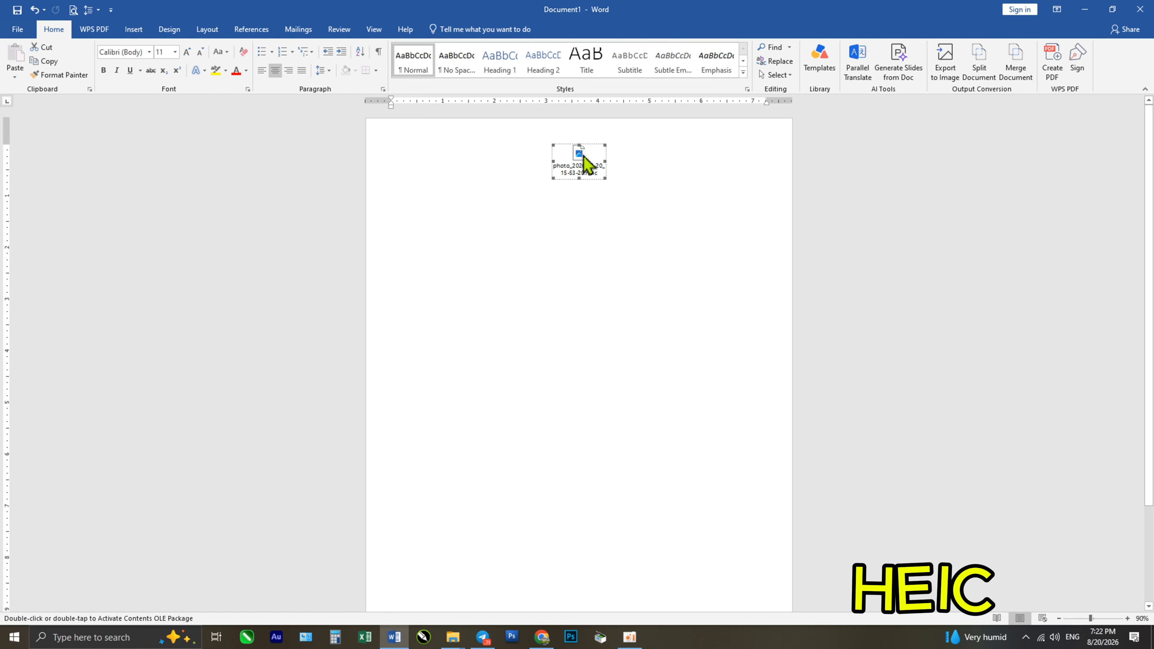
{"action": "key", "text": "Delete"}
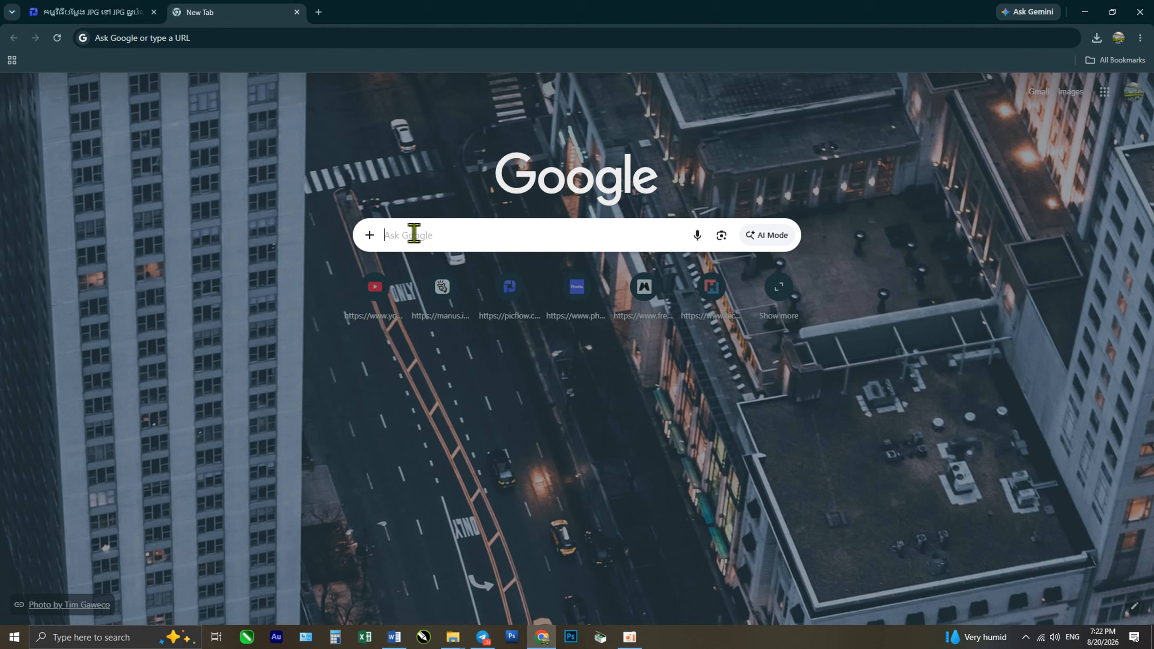
Step: Search Google in Chrome for HEIC TO JPG and open the FreeConvert HEIC to JPG converter from the results
{"action": "left_click", "coordinate": [415, 233]}
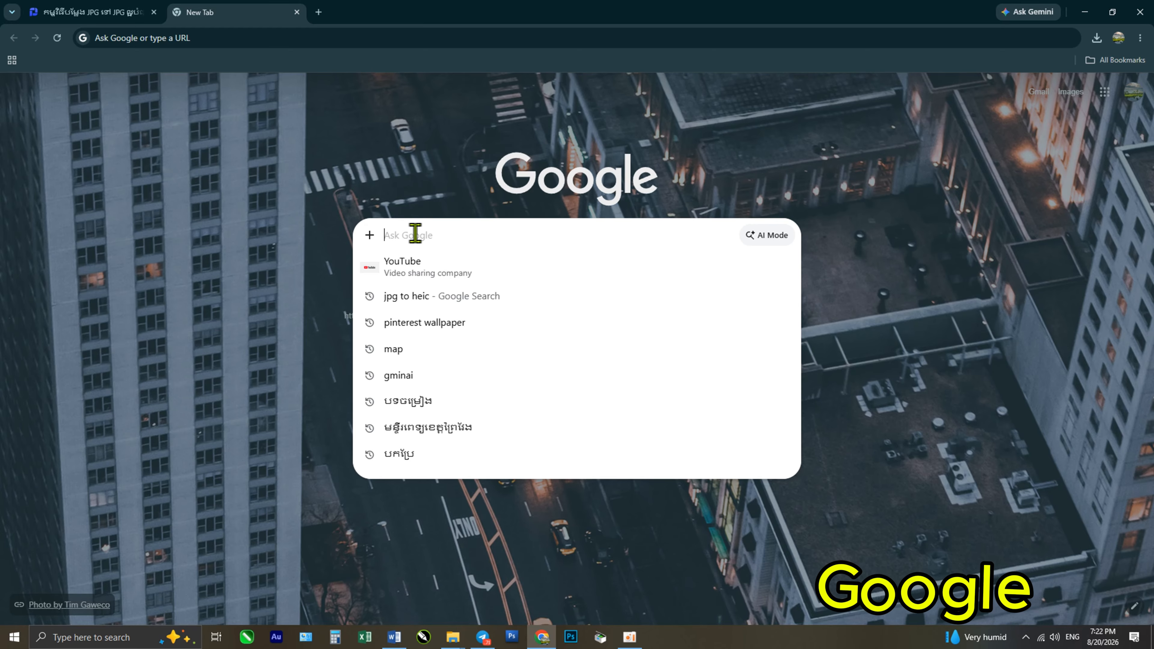
{"action": "type", "text": "H"}
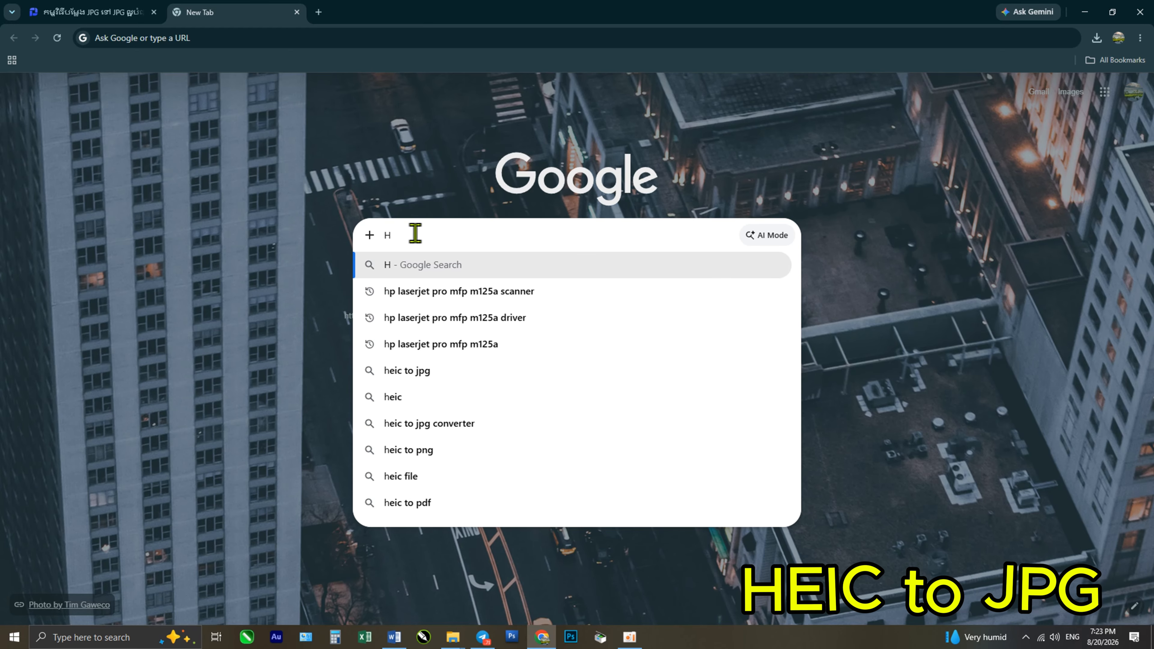
{"action": "type", "text": "EIC TO"}
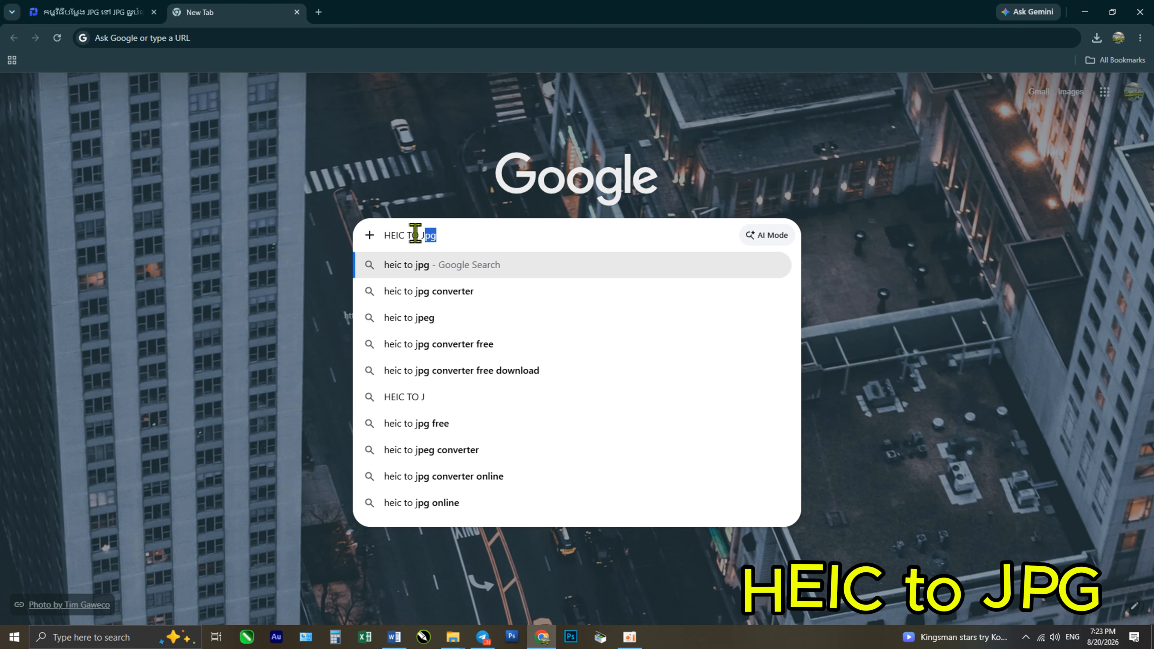
{"action": "type", "text": "JPG"}
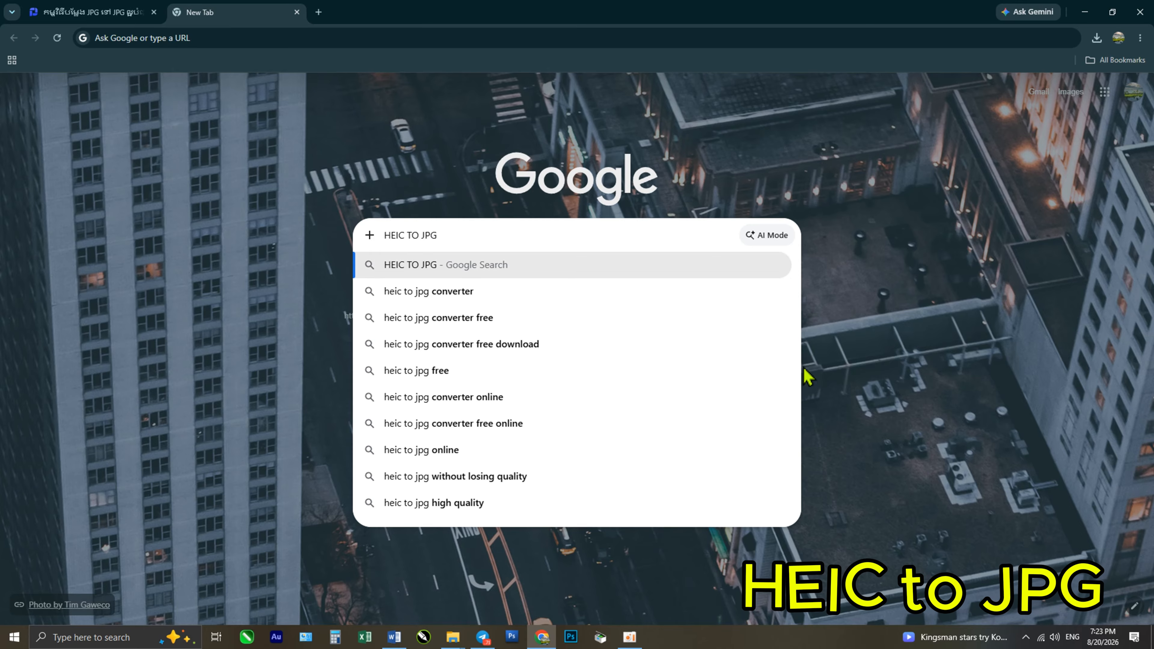
{"action": "key", "text": "Escape"}
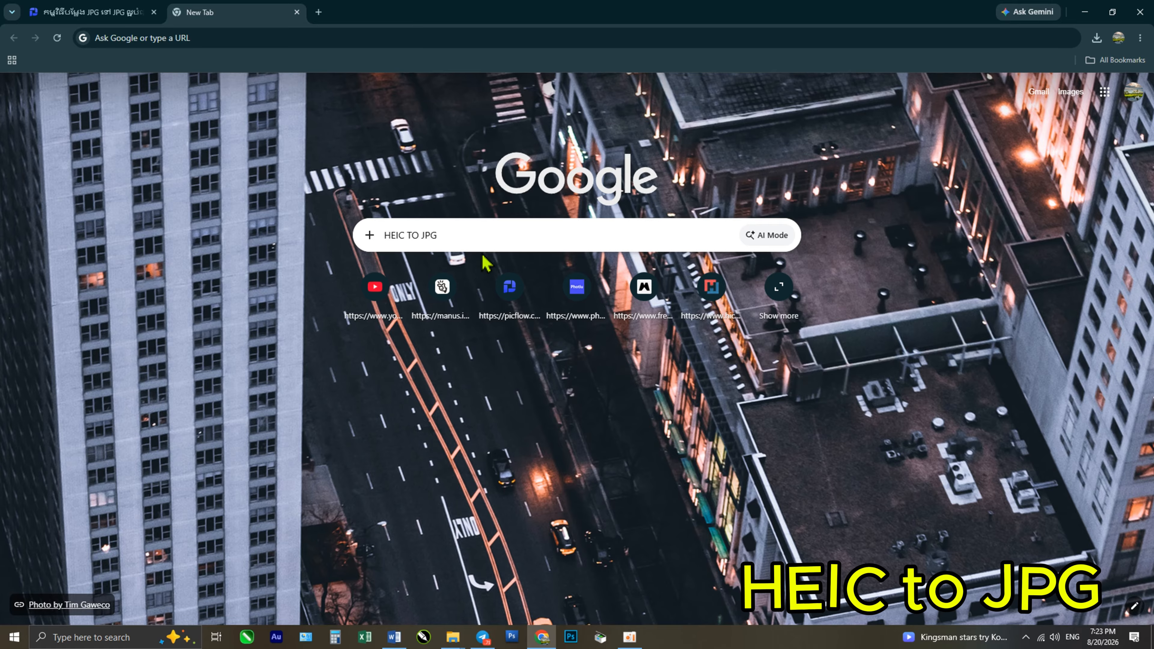
{"action": "left_click", "coordinate": [474, 234]}
{"action": "key", "text": "Return"}
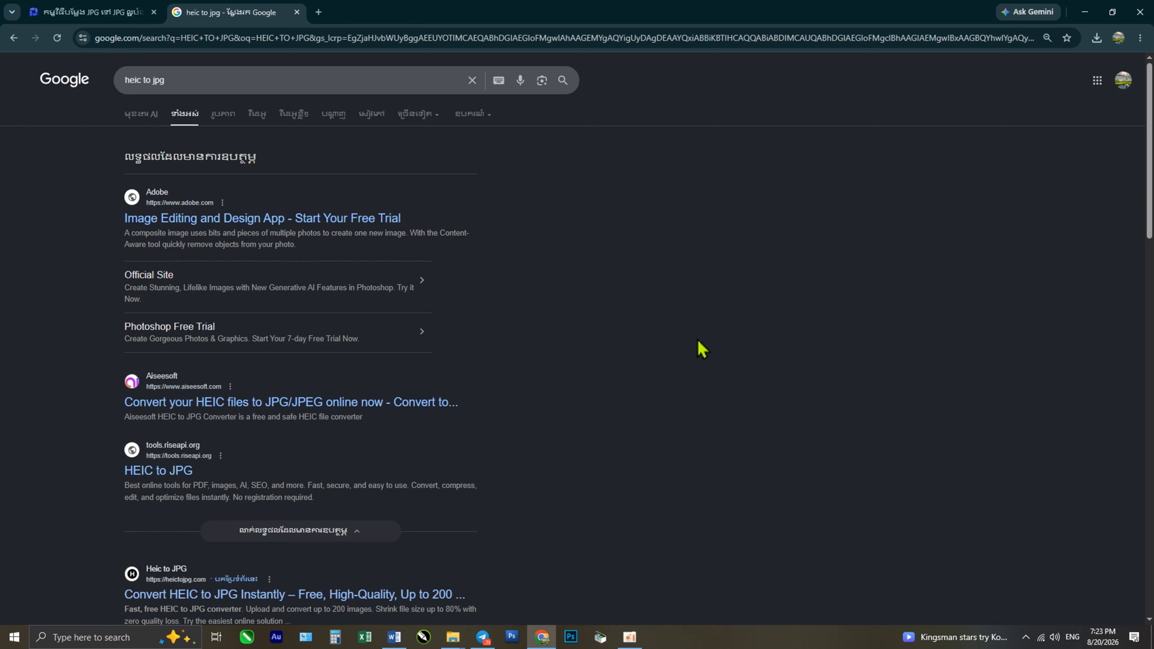
{"action": "scroll", "coordinate": [703, 350], "scroll_direction": "down", "scroll_amount": 8}
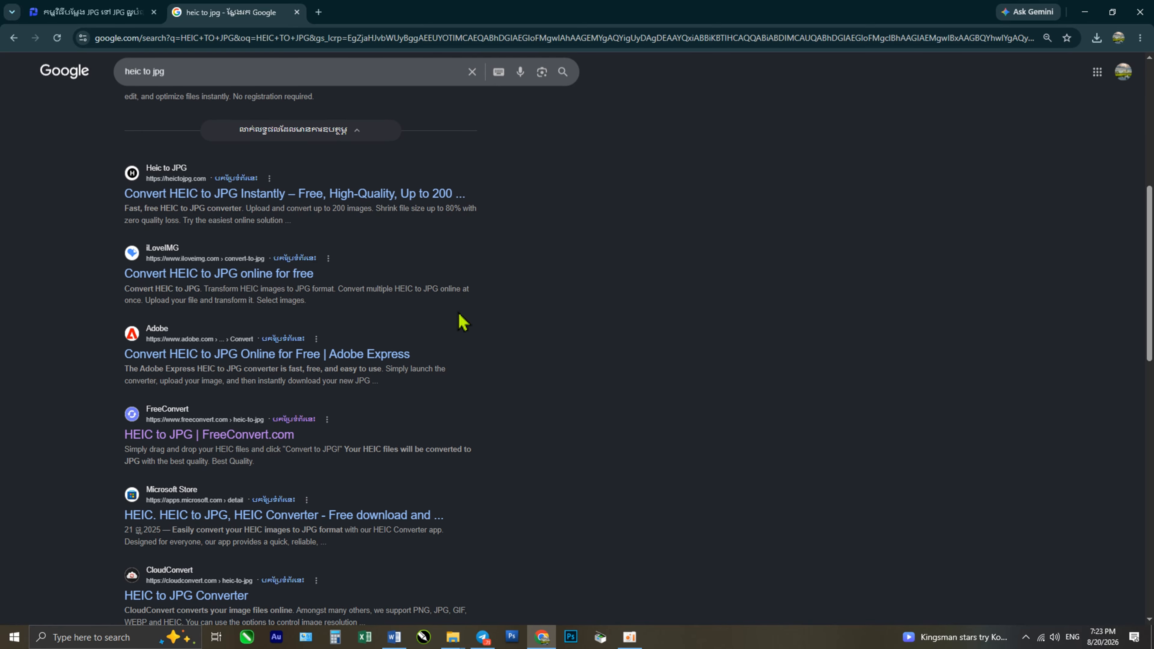
{"action": "left_click", "coordinate": [136, 438]}
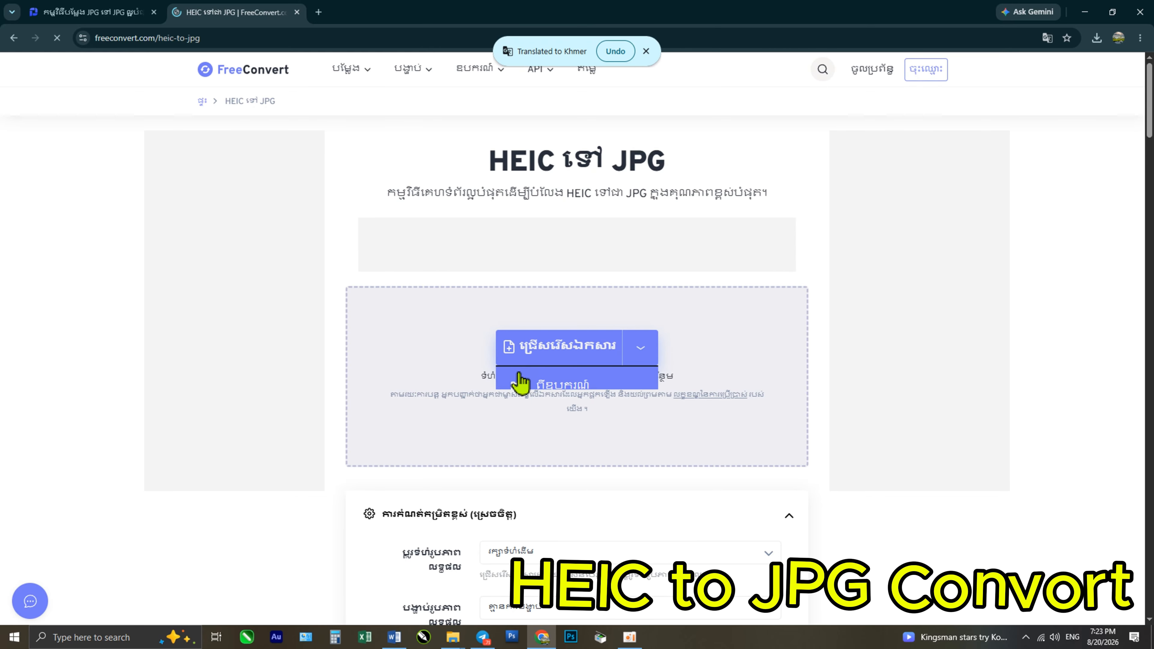
Step: Upload the HEIC file photo_2026-08-20_15-53-20 from the Downloads folder to the converter
{"action": "mouse_move", "coordinate": [559, 363]}
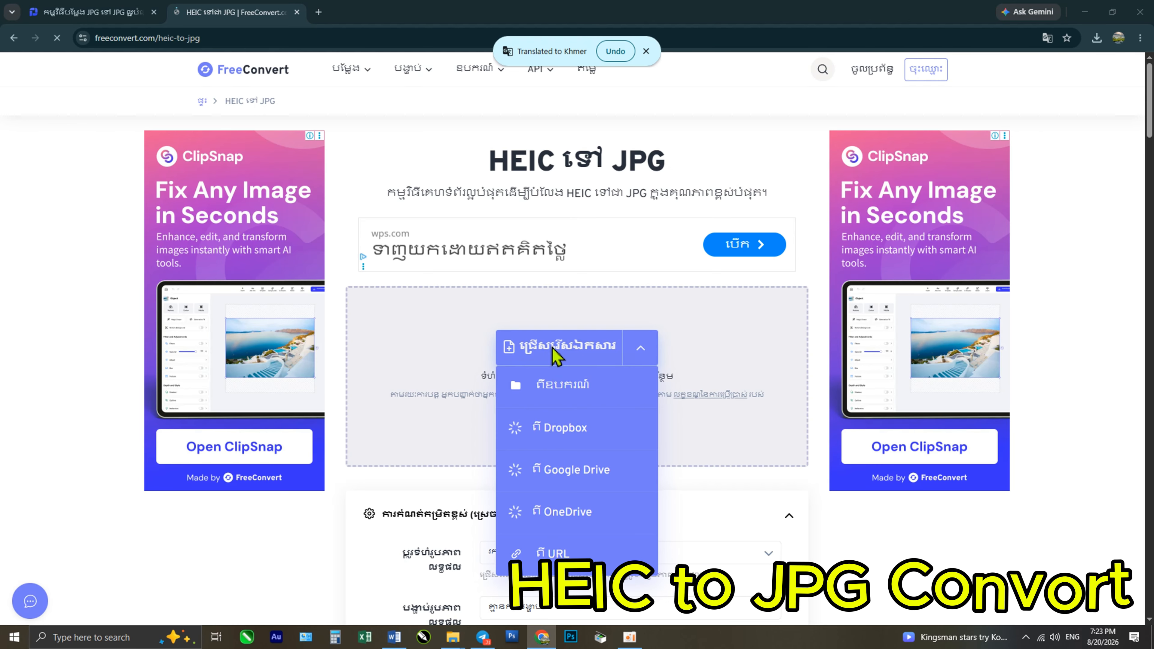
{"action": "left_click", "coordinate": [553, 357]}
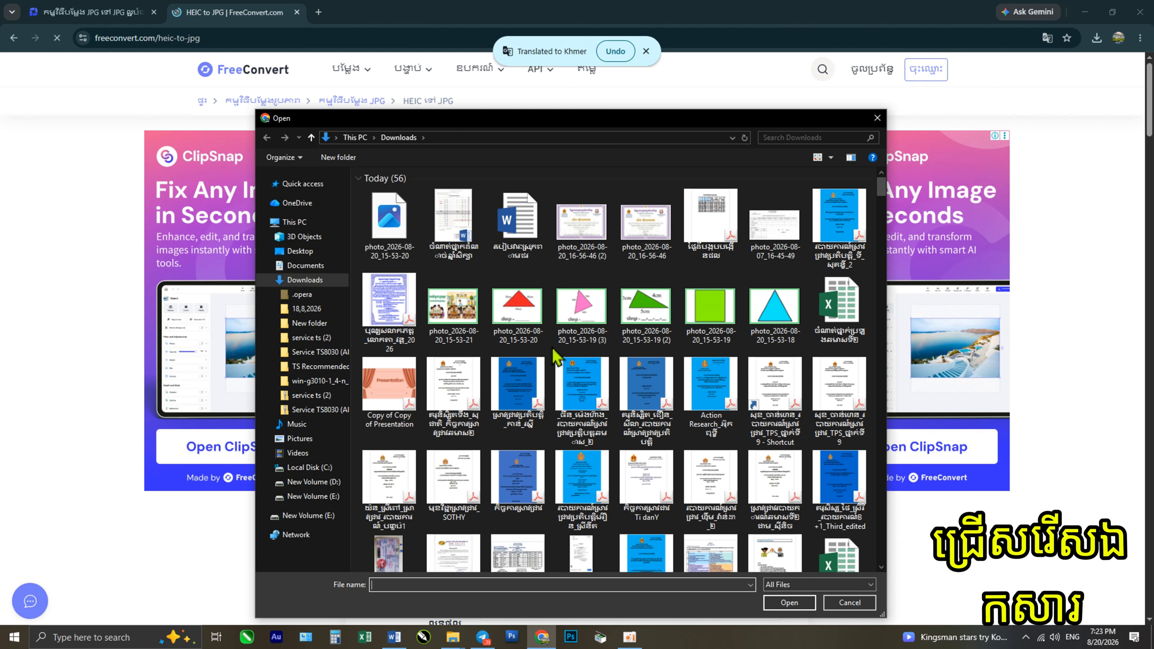
{"action": "left_click", "coordinate": [385, 225]}
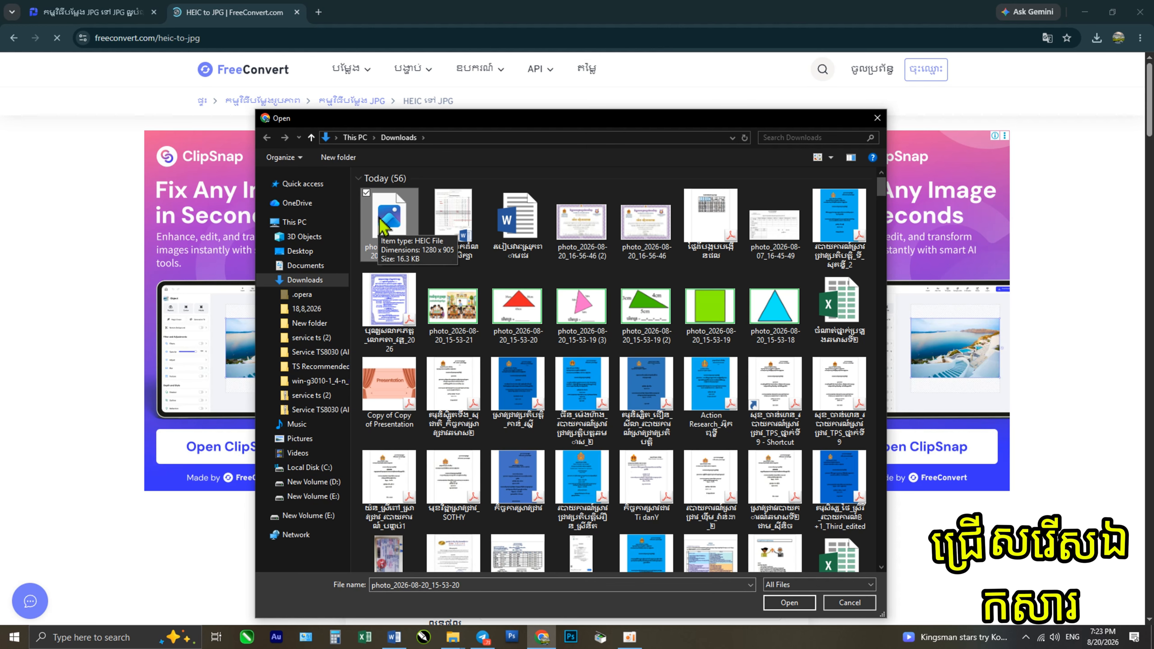
{"action": "left_click", "coordinate": [789, 603]}
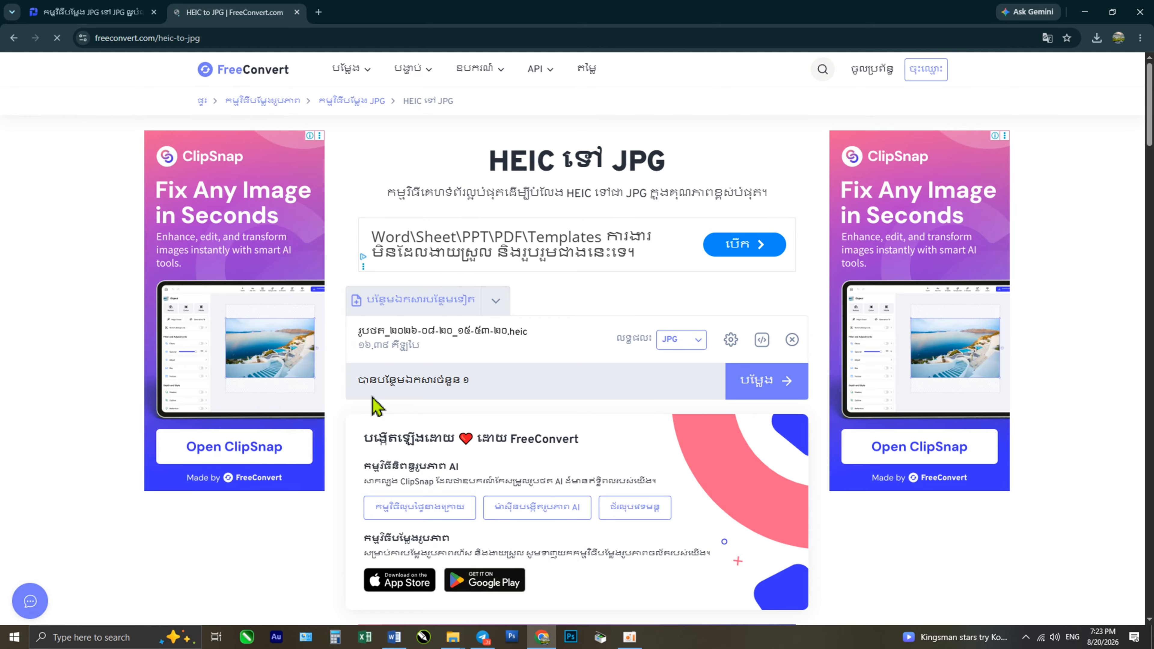
Step: Convert the uploaded HEIC file to JPG and download the converted picture
{"action": "left_click", "coordinate": [748, 383]}
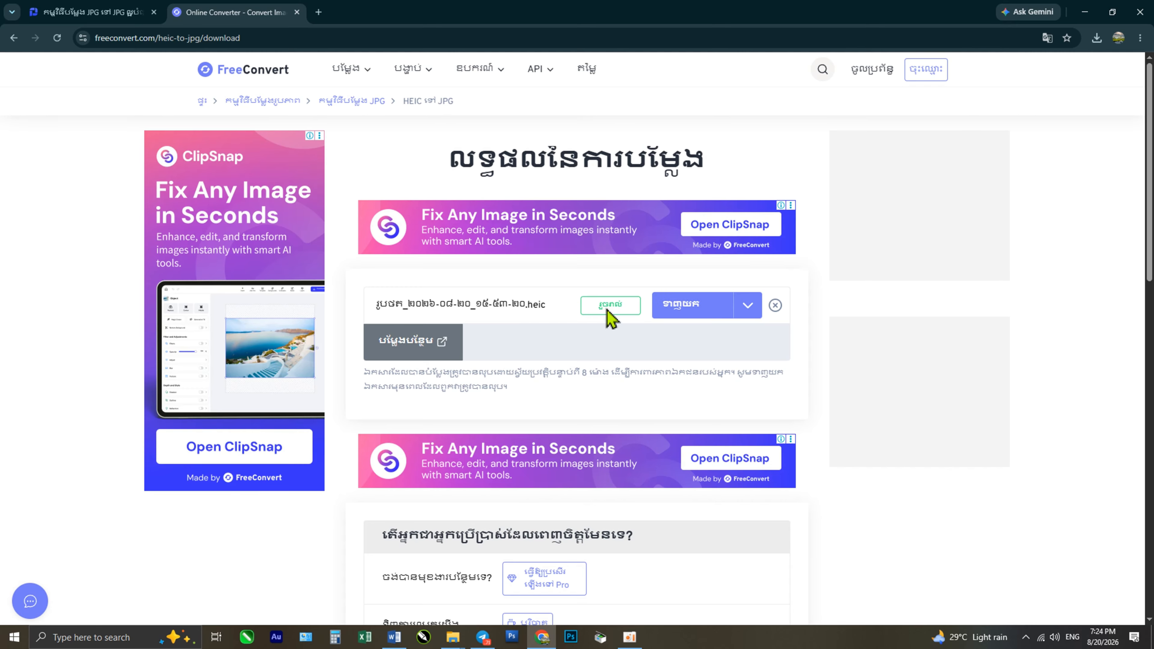
{"action": "left_click", "coordinate": [685, 317]}
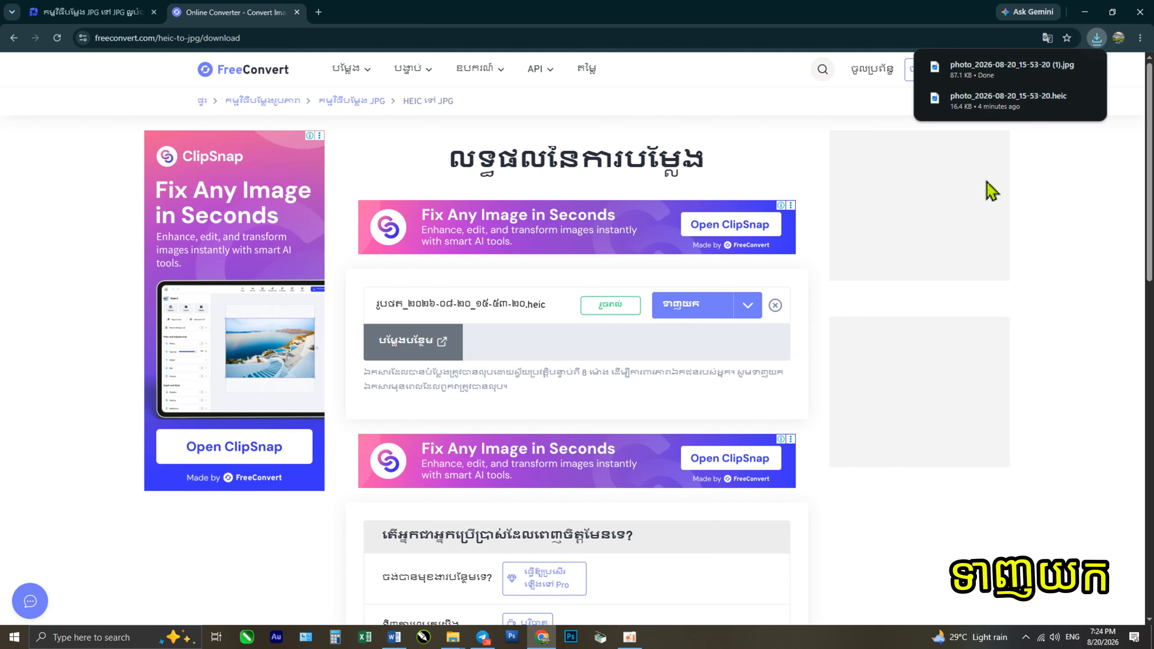
{"action": "mouse_move", "coordinate": [1068, 68]}
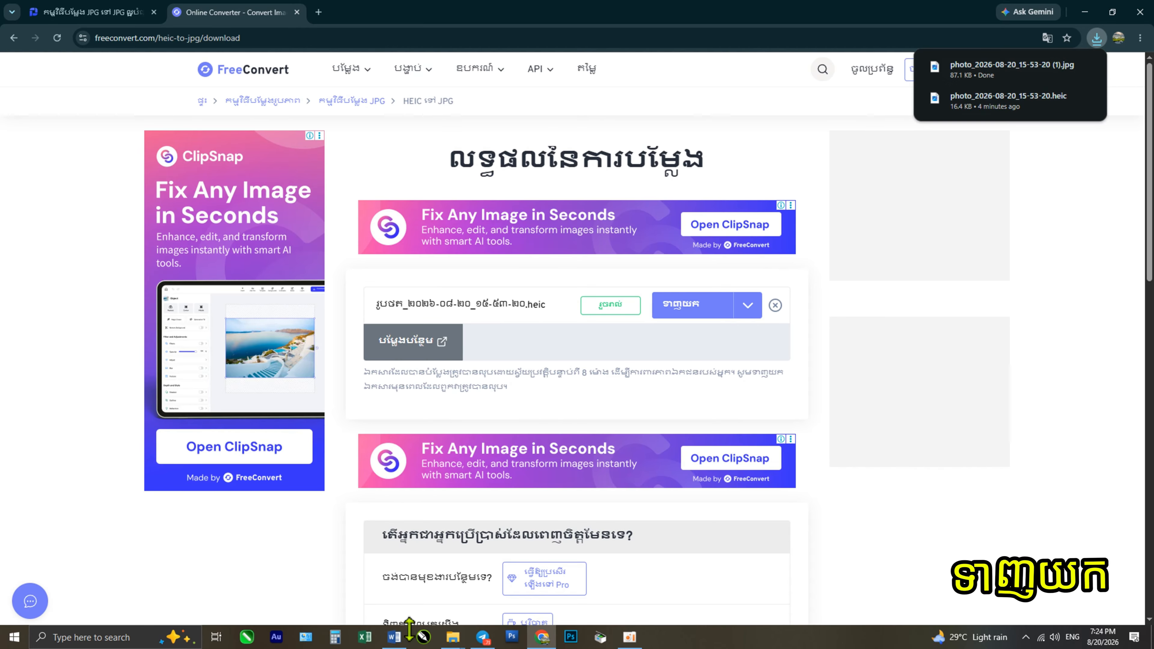
Step: Place the converted picture photo_2026-08-20_15-53-20 (1) from the Downloads folder in File Explorer into the Word document
{"action": "mouse_move", "coordinate": [453, 637]}
{"action": "left_click", "coordinate": [394, 601]}
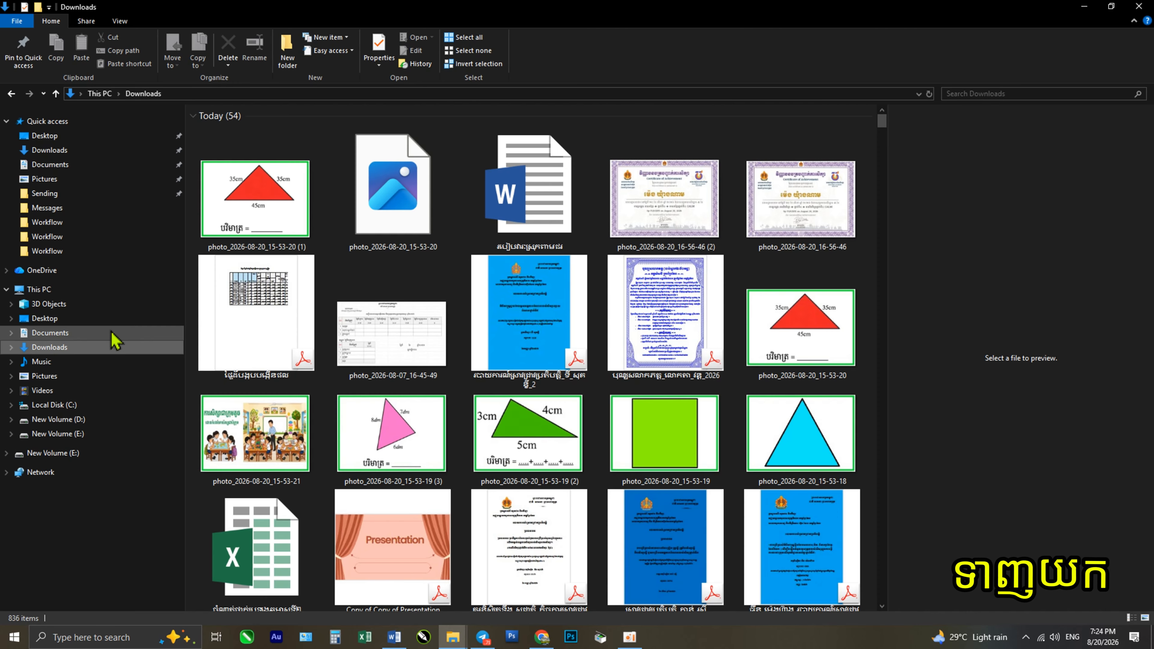
{"action": "left_click", "coordinate": [248, 207]}
{"action": "left_click", "coordinate": [387, 199]}
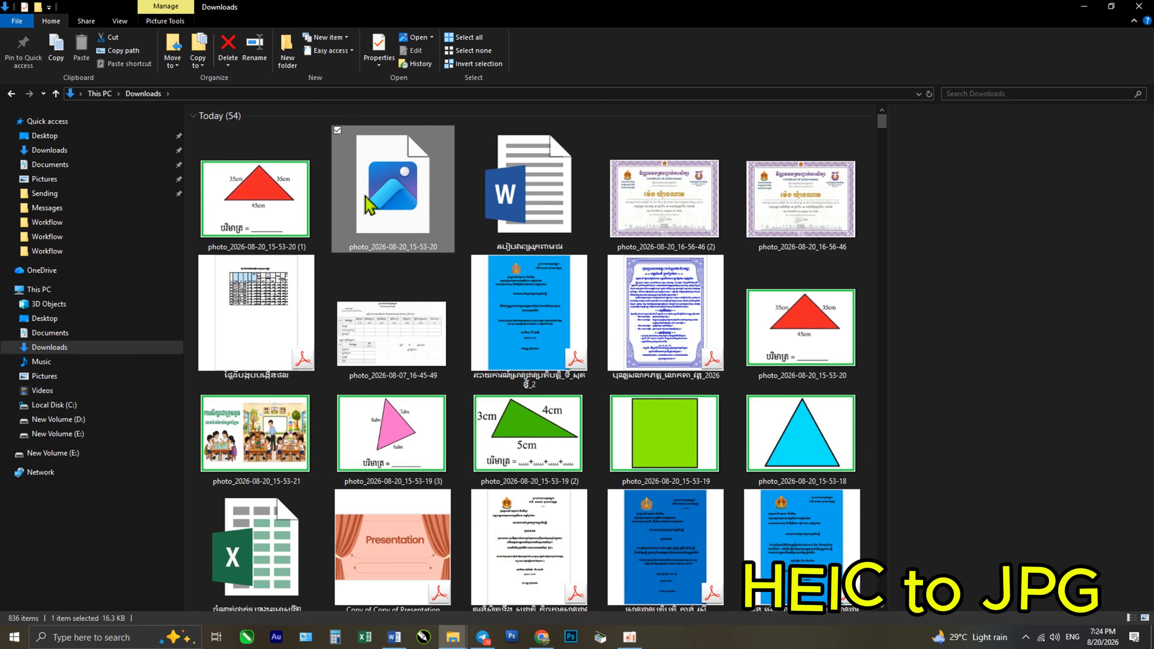
{"action": "left_click", "coordinate": [259, 180]}
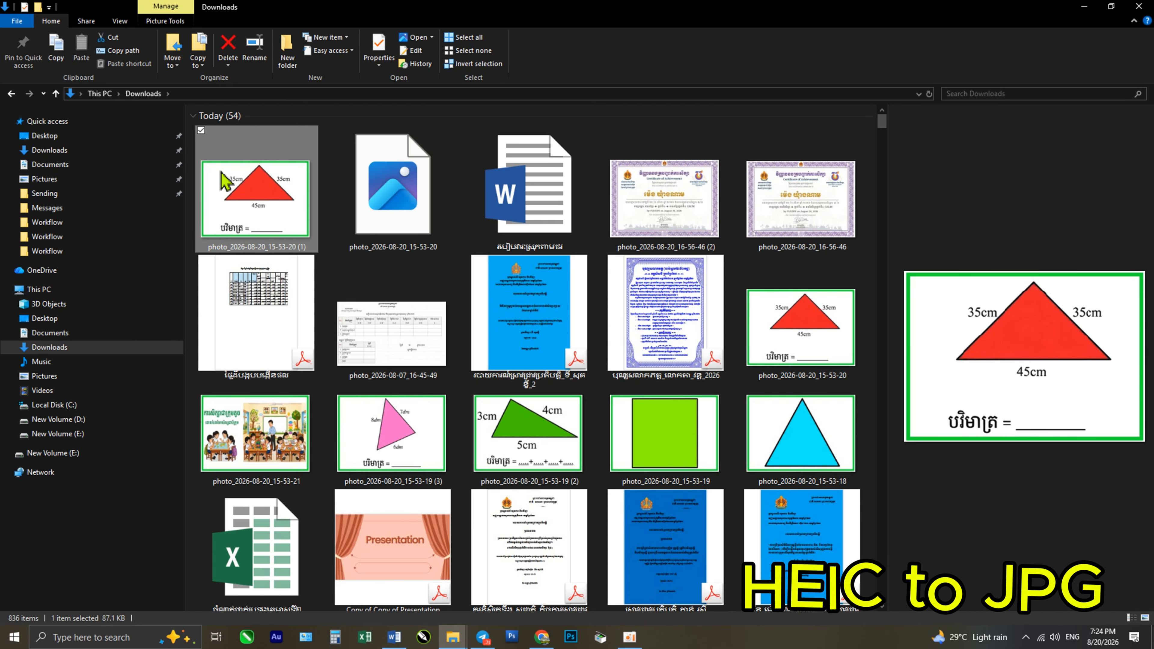
{"action": "left_click_drag", "start_coordinate": [217, 171], "coordinate": [577, 355]}
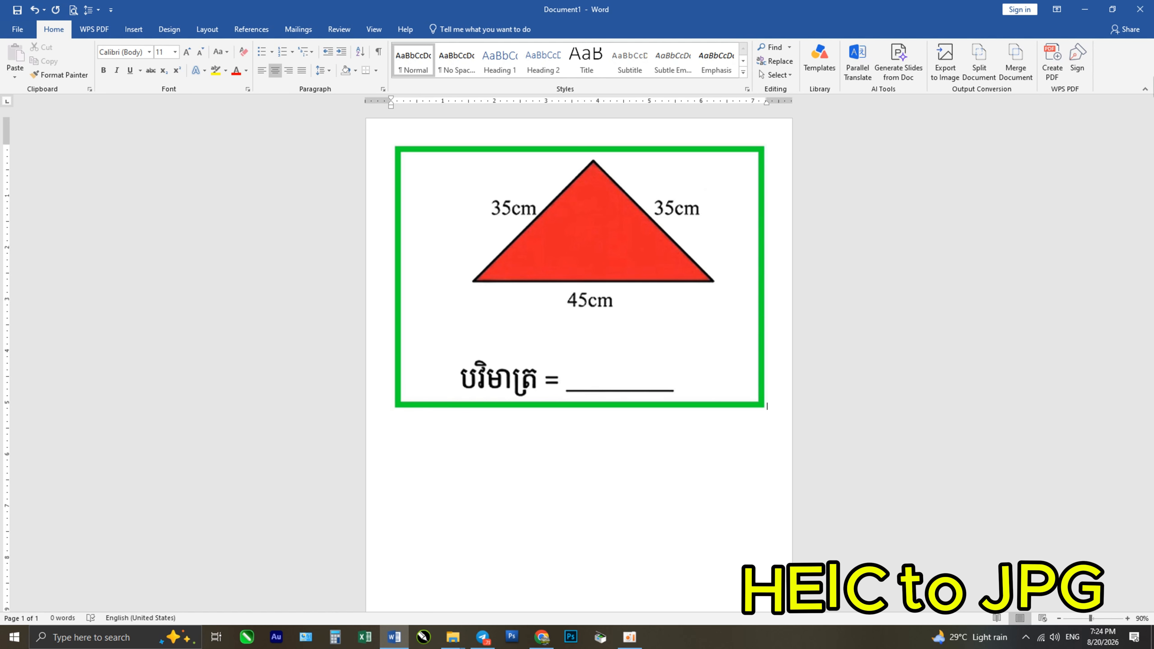
{"action": "left_click", "coordinate": [1150, 6]}
{"action": "left_click", "coordinate": [629, 637]}
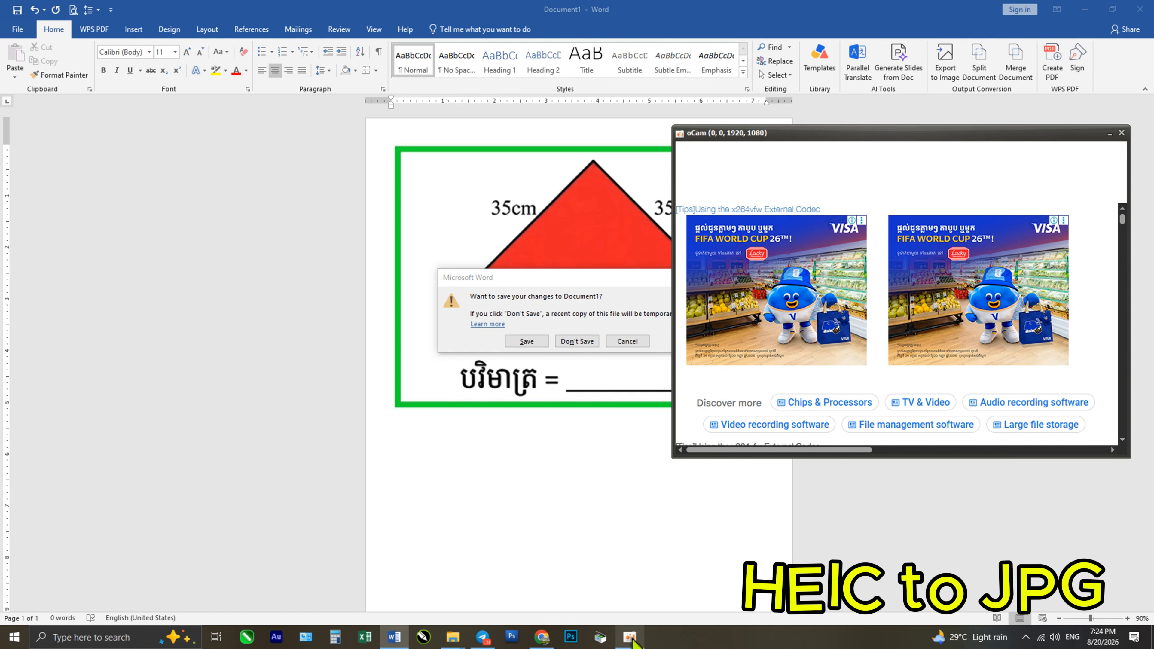